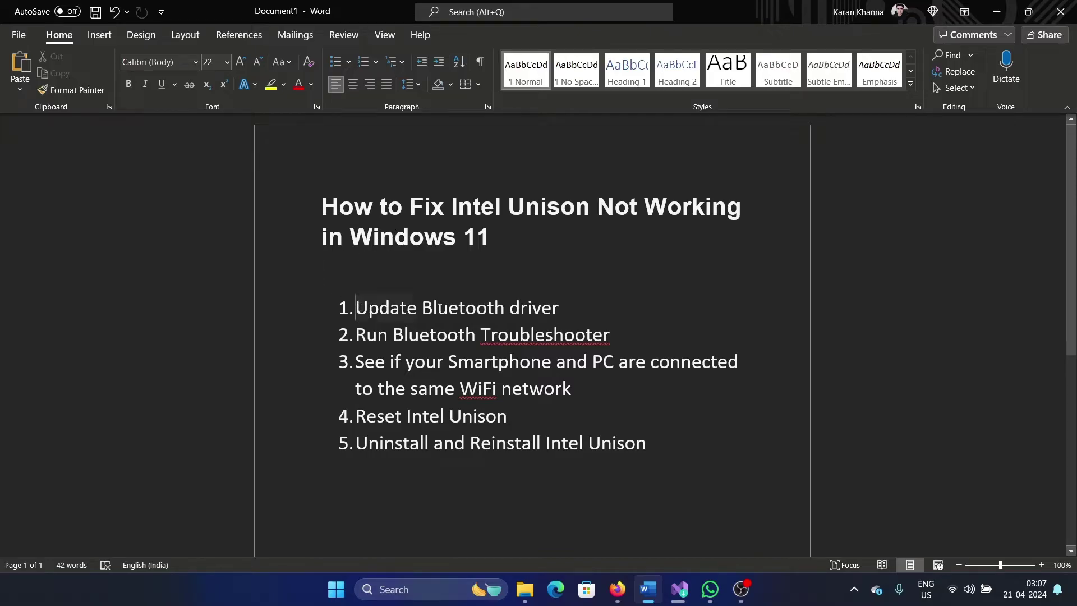
Select the 'Update Bluetooth driver' item in the Word fix list.
{"action": "left_click_drag", "start_coordinate": [359, 307], "coordinate": [569, 310]}
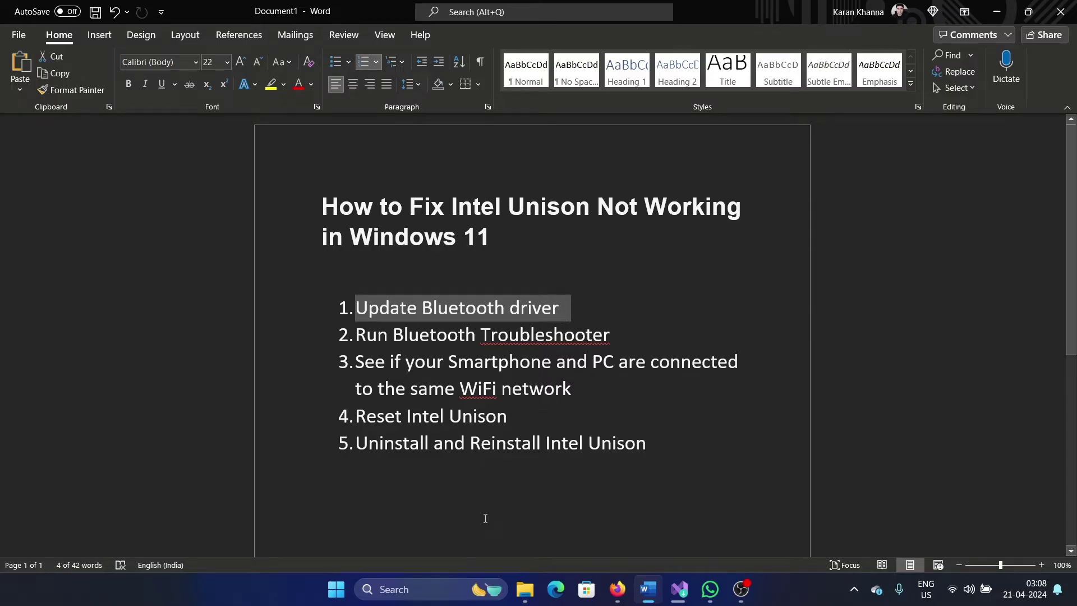
Search automatically for a newer MediaTek Bluetooth Adapter driver, then close Device Manager.
{"action": "left_click", "coordinate": [450, 592]}
{"action": "type", "text": "e"}
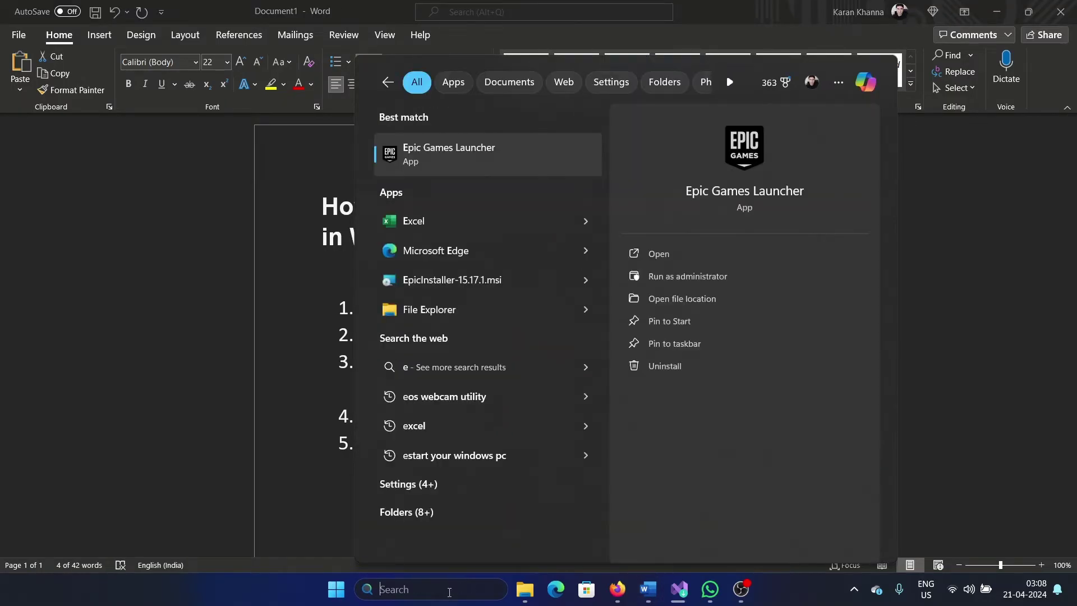
{"action": "key", "text": "BackSpace"}
{"action": "type", "text": "dev"}
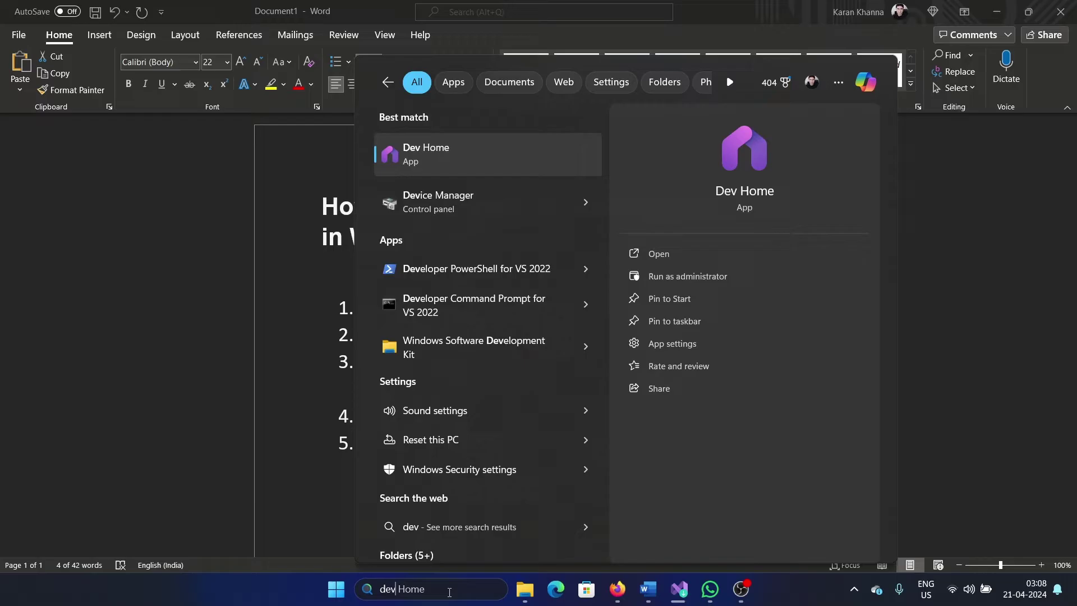
{"action": "left_click", "coordinate": [457, 203]}
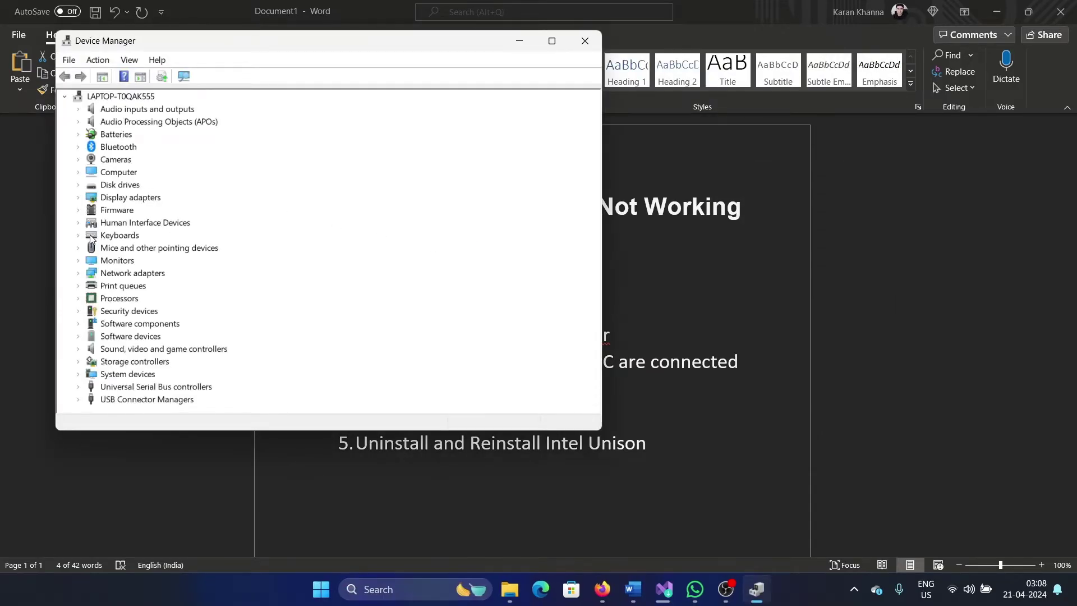
{"action": "left_click", "coordinate": [78, 147]}
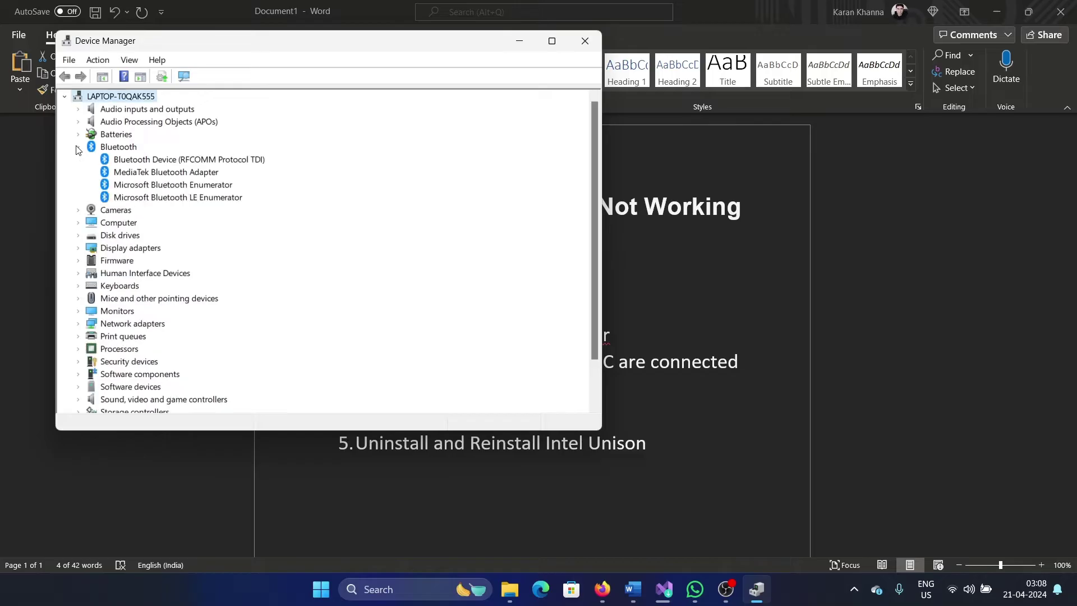
{"action": "right_click", "coordinate": [167, 175]}
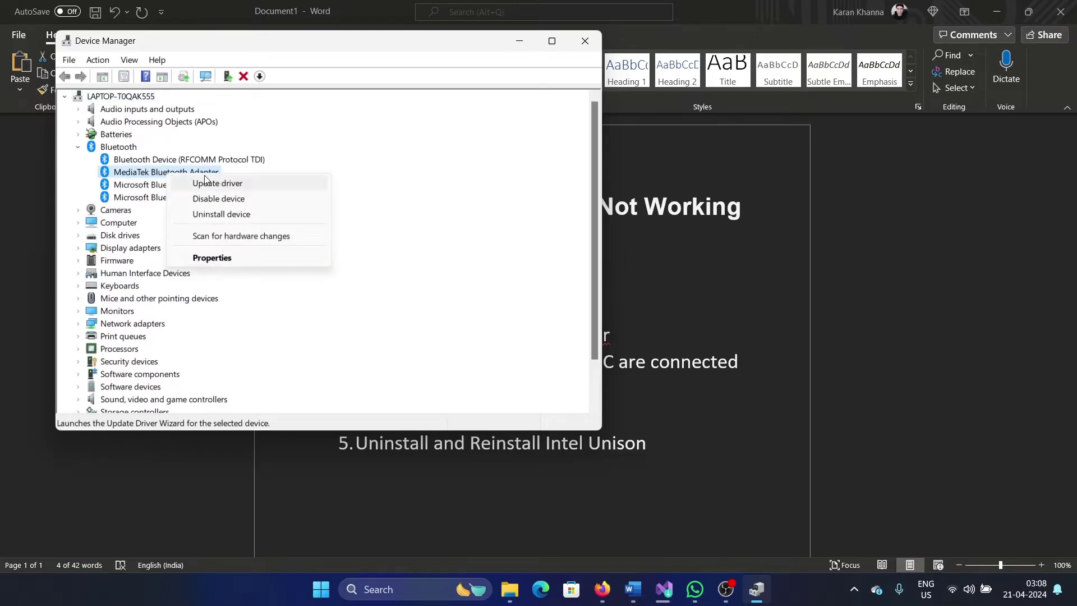
{"action": "left_click", "coordinate": [213, 180]}
{"action": "left_click", "coordinate": [331, 204]}
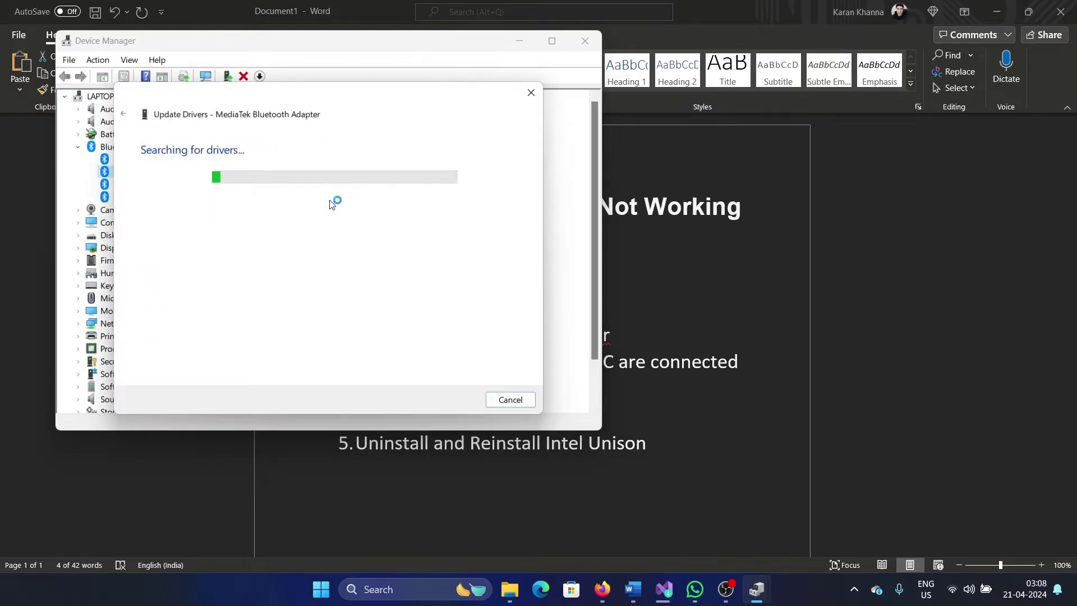
{"action": "left_click", "coordinate": [532, 92]}
{"action": "left_click", "coordinate": [585, 40]}
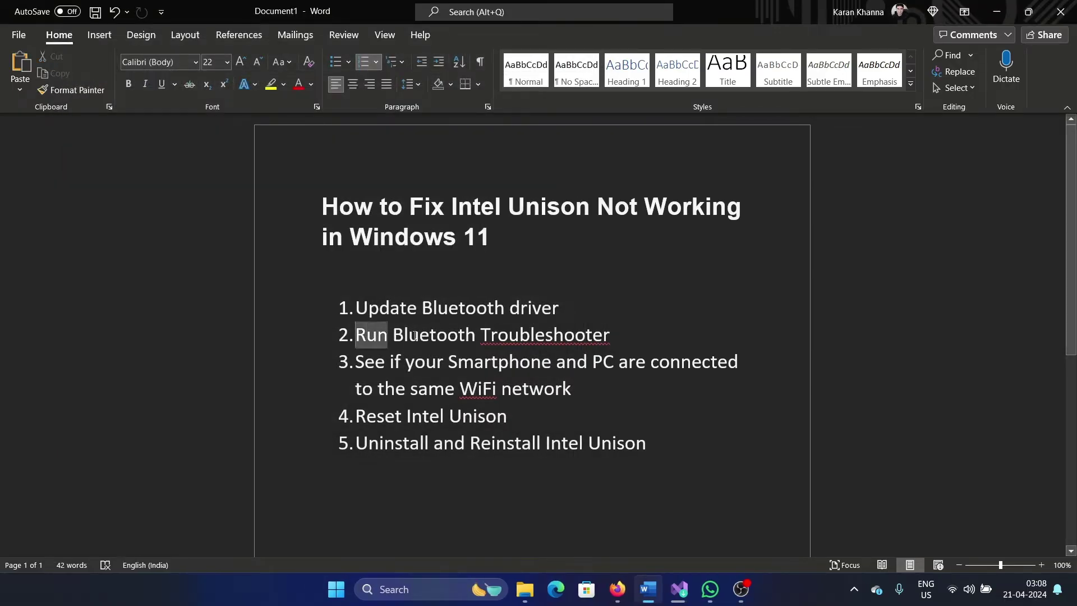
Highlight the 'Run Bluetooth Troubleshooter' item, then go to Settings > System.
{"action": "left_click_drag", "start_coordinate": [357, 335], "coordinate": [621, 336]}
{"action": "right_click", "coordinate": [336, 590]}
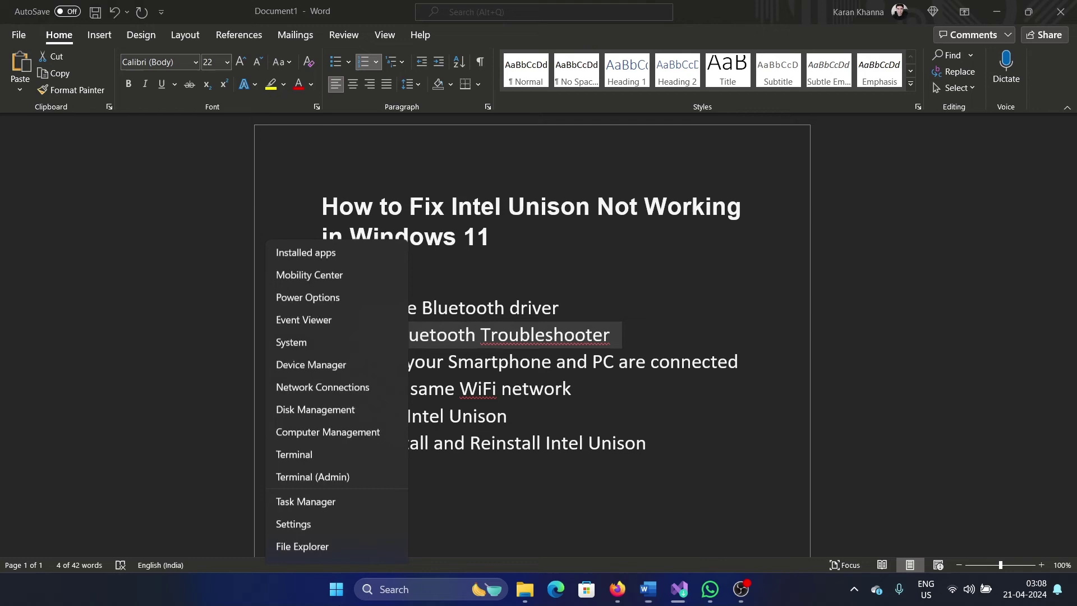
{"action": "left_click", "coordinate": [341, 441]}
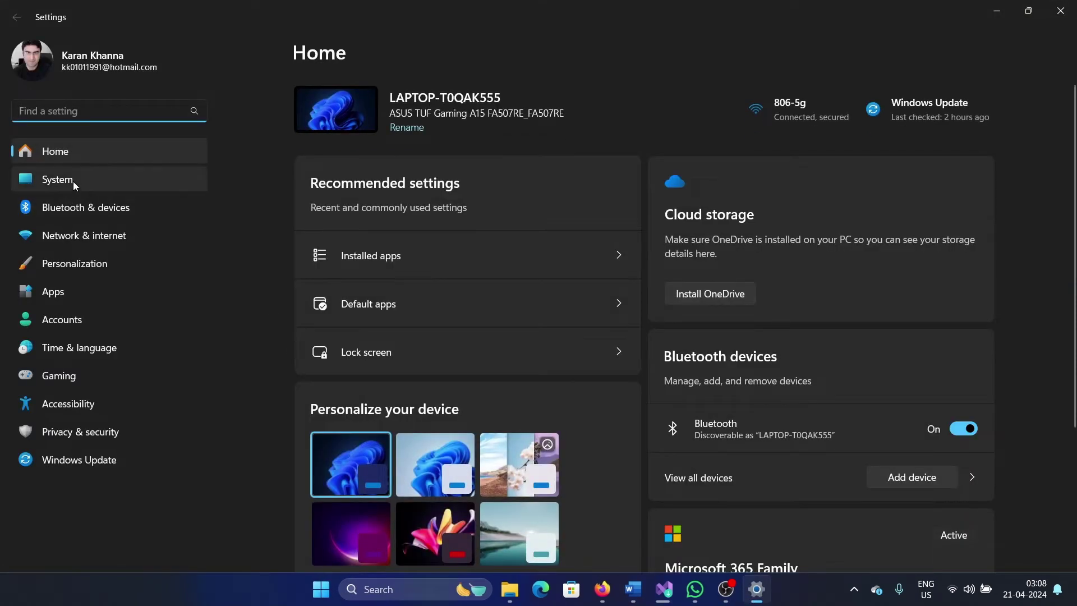
{"action": "left_click", "coordinate": [74, 181]}
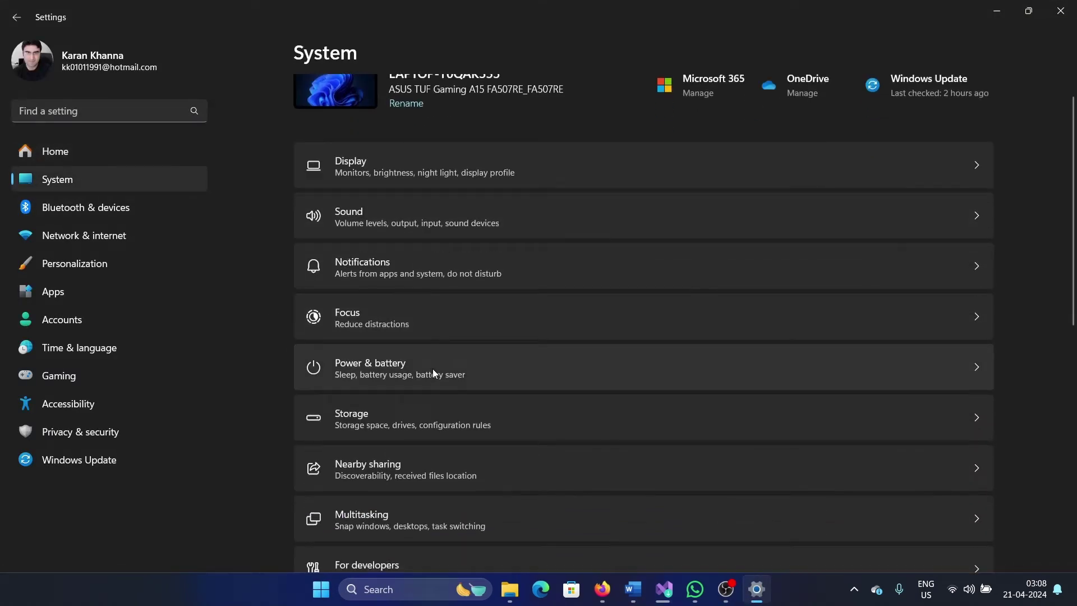
{"action": "scroll", "coordinate": [433, 368], "scroll_direction": "down", "scroll_amount": 5}
Run the Bluetooth troubleshooter from Other troubleshooters and close Get Help.
{"action": "left_click", "coordinate": [441, 329]}
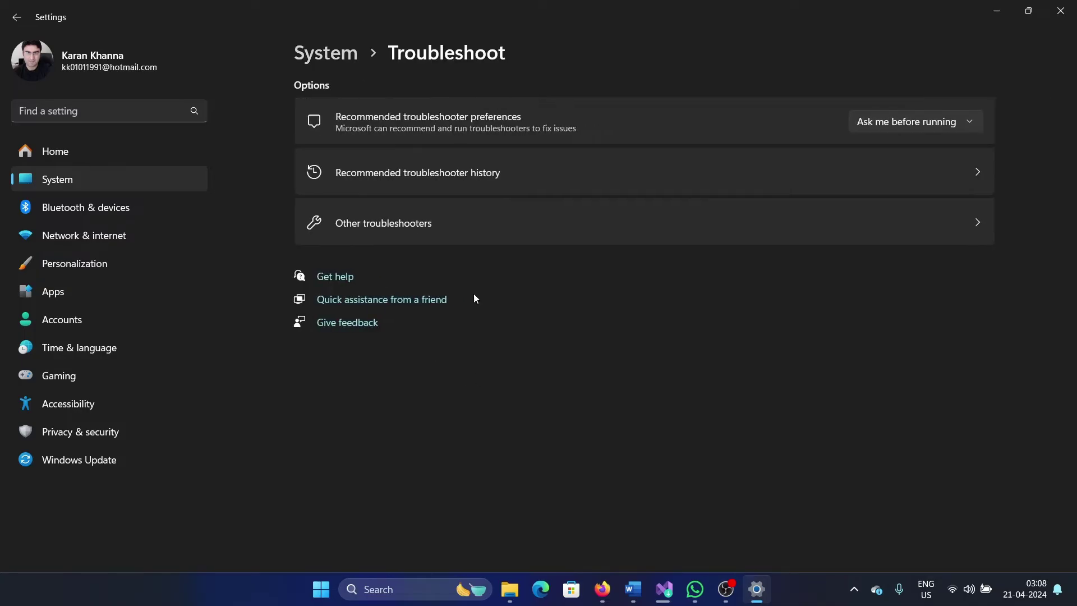
{"action": "left_click", "coordinate": [475, 226]}
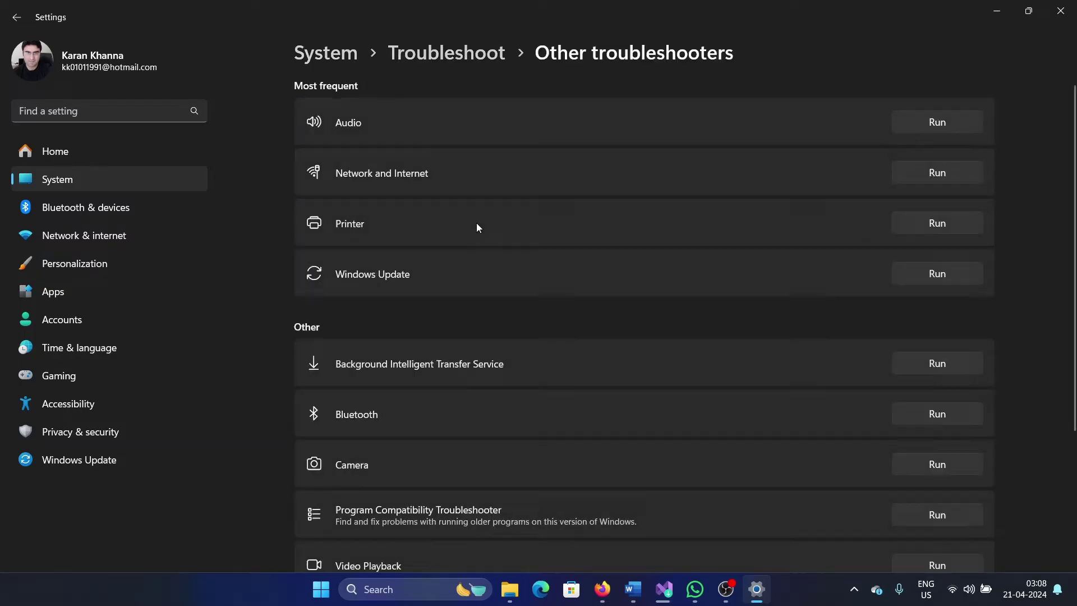
{"action": "left_click", "coordinate": [937, 415]}
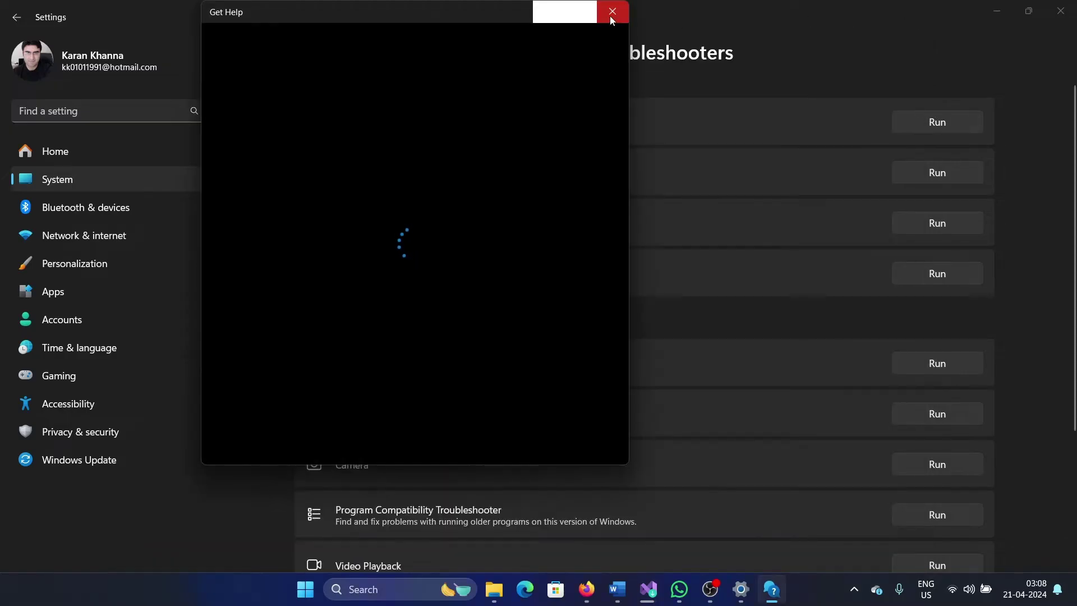
{"action": "left_click", "coordinate": [615, 8]}
Close Settings and briefly highlight the shared Wi-Fi network step in Word.
{"action": "left_click", "coordinate": [1061, 11]}
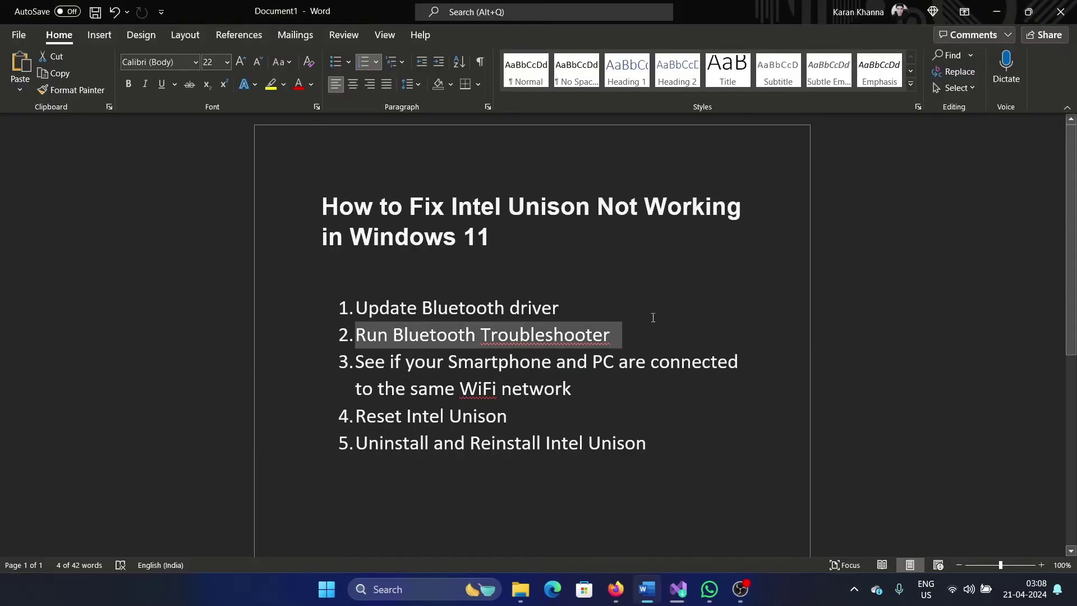
{"action": "left_click_drag", "start_coordinate": [357, 363], "coordinate": [583, 411]}
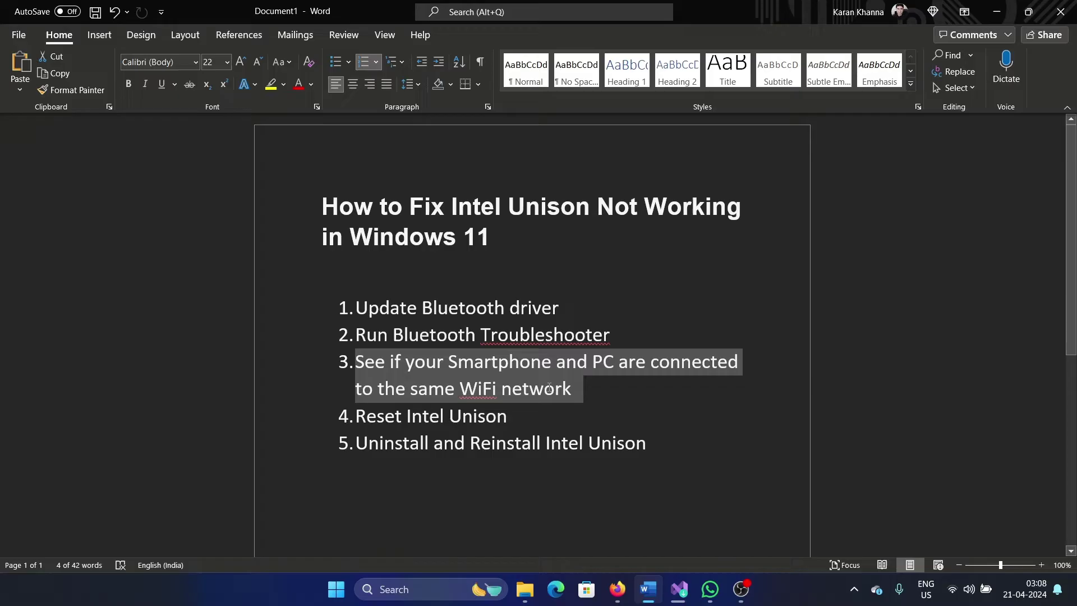
{"action": "left_click", "coordinate": [590, 395]}
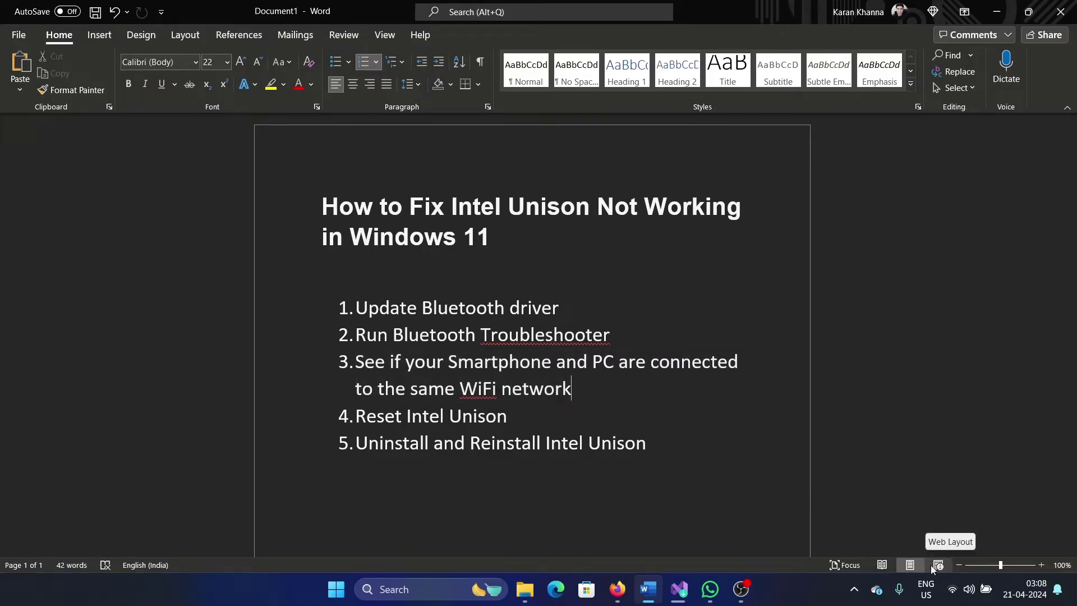
Confirm in Quick Settings that Wi-Fi is connected to 806-5g, then highlight 'Reset Intel Unison'.
{"action": "left_click", "coordinate": [960, 594]}
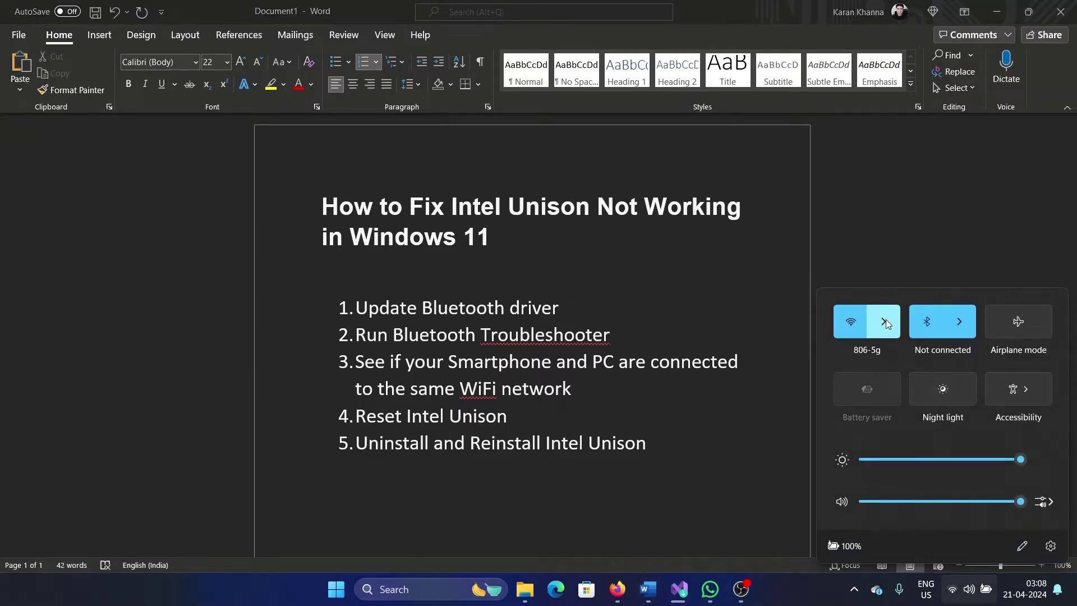
{"action": "left_click", "coordinate": [886, 319]}
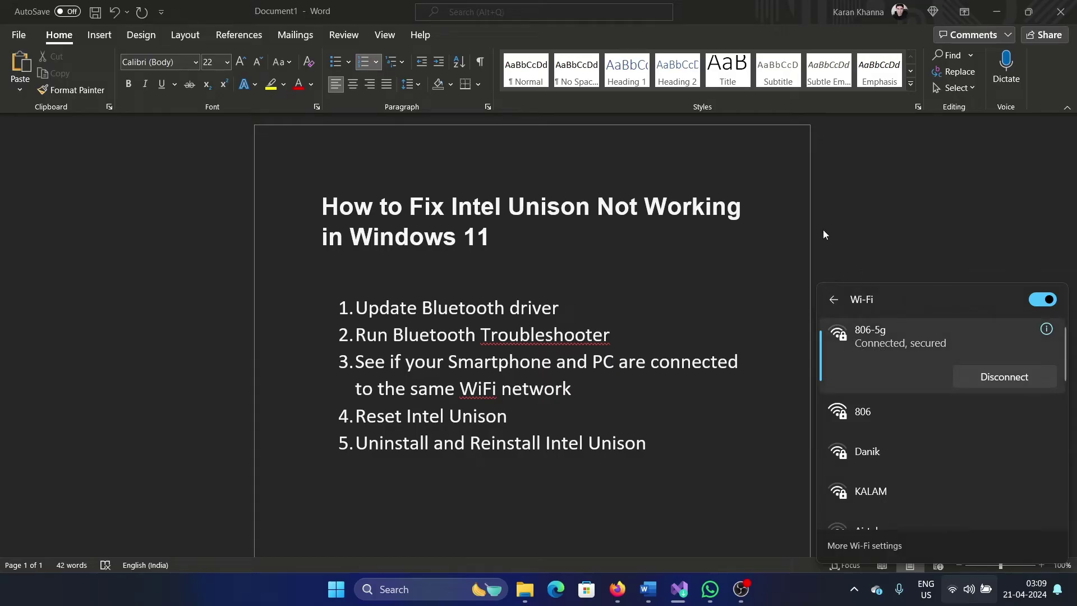
{"action": "left_click", "coordinate": [704, 238]}
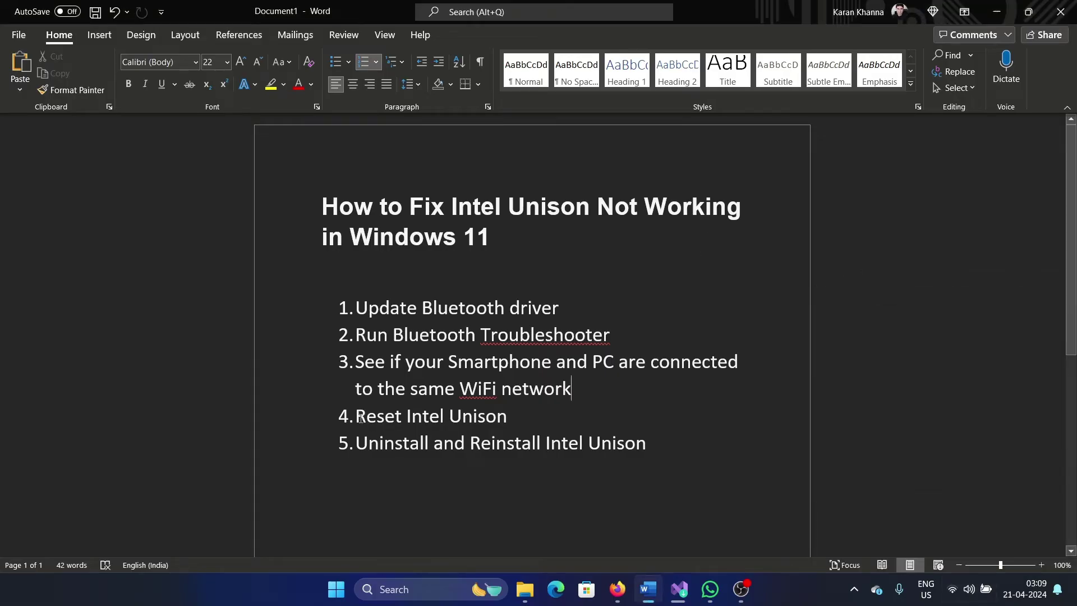
{"action": "left_click_drag", "start_coordinate": [356, 418], "coordinate": [495, 427]}
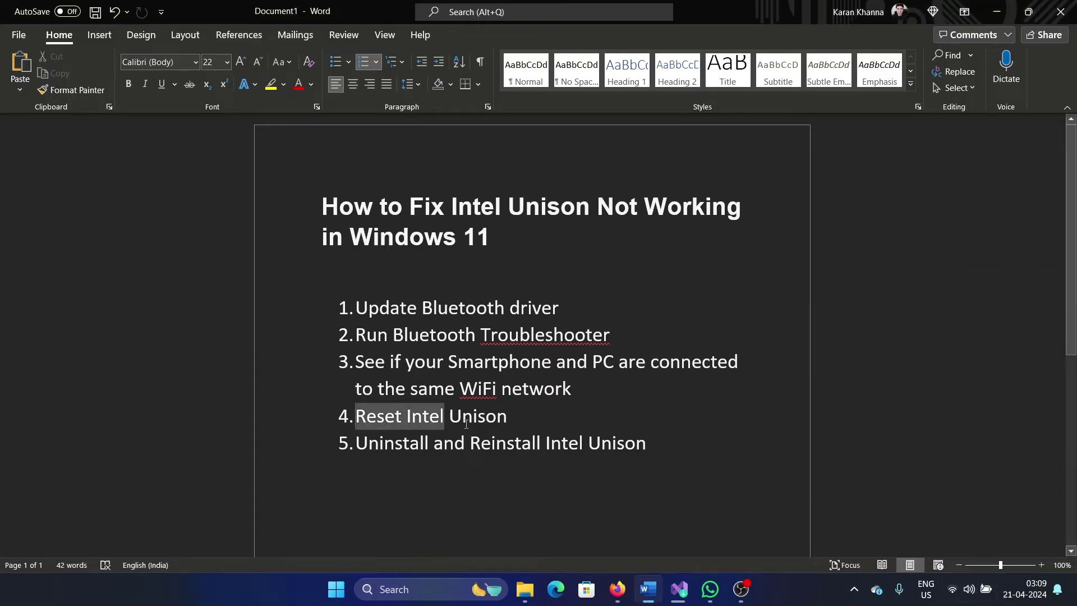
Search Windows for 'unison' and open the Intel Unison App settings page.
{"action": "left_click", "coordinate": [424, 593]}
{"action": "type", "text": "un"}
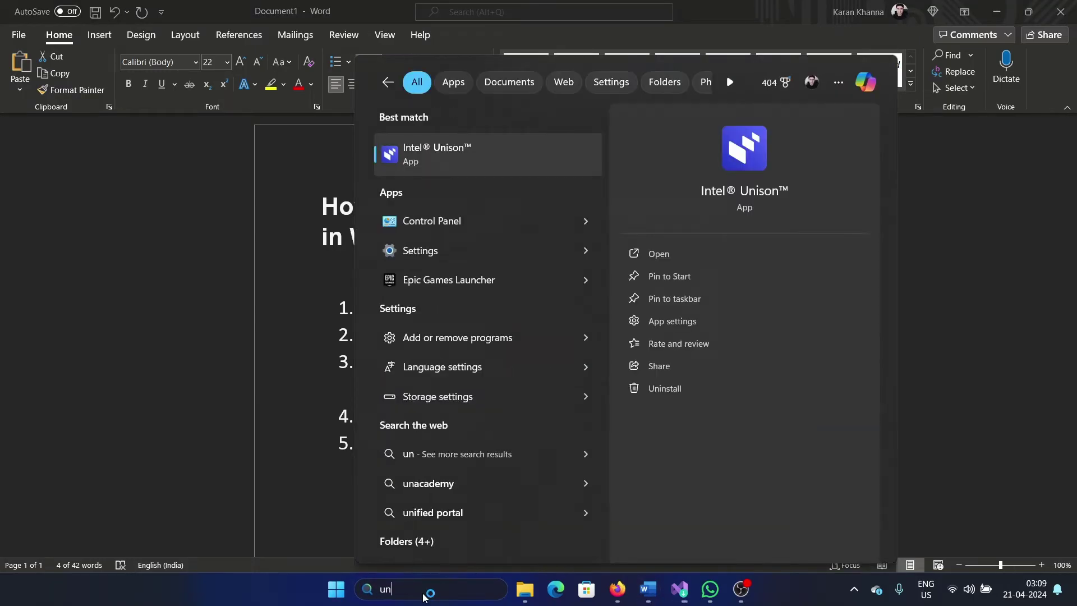
{"action": "type", "text": "is"}
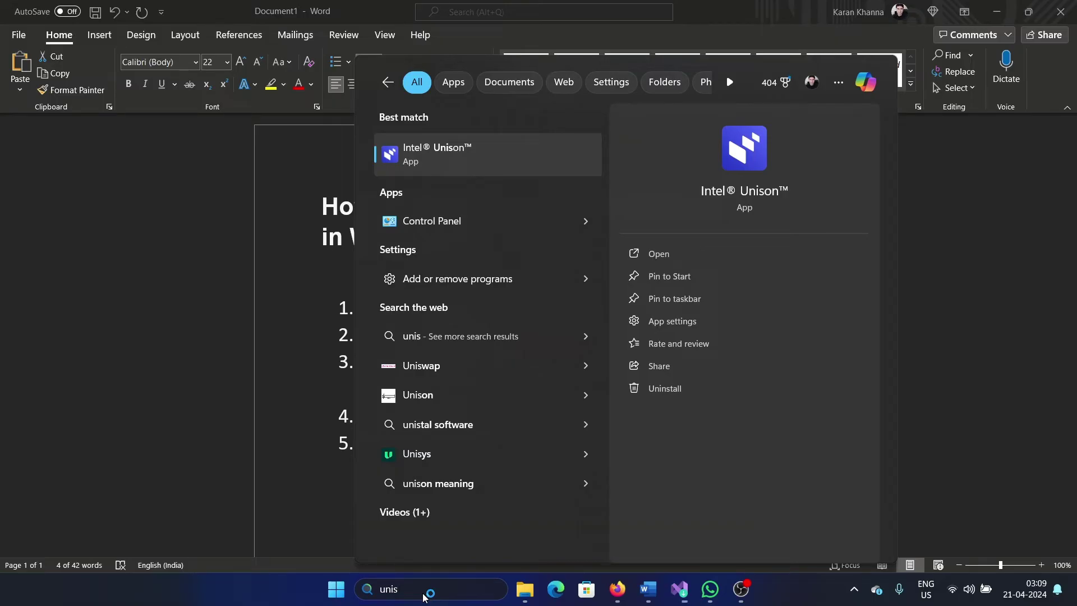
{"action": "type", "text": "on"}
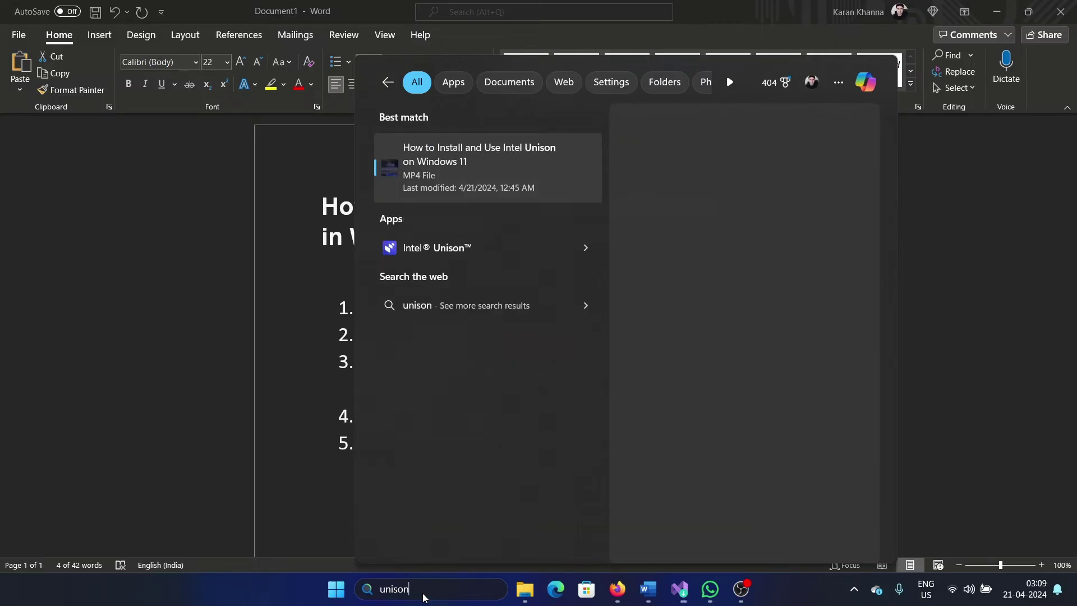
{"action": "left_click", "coordinate": [589, 230]}
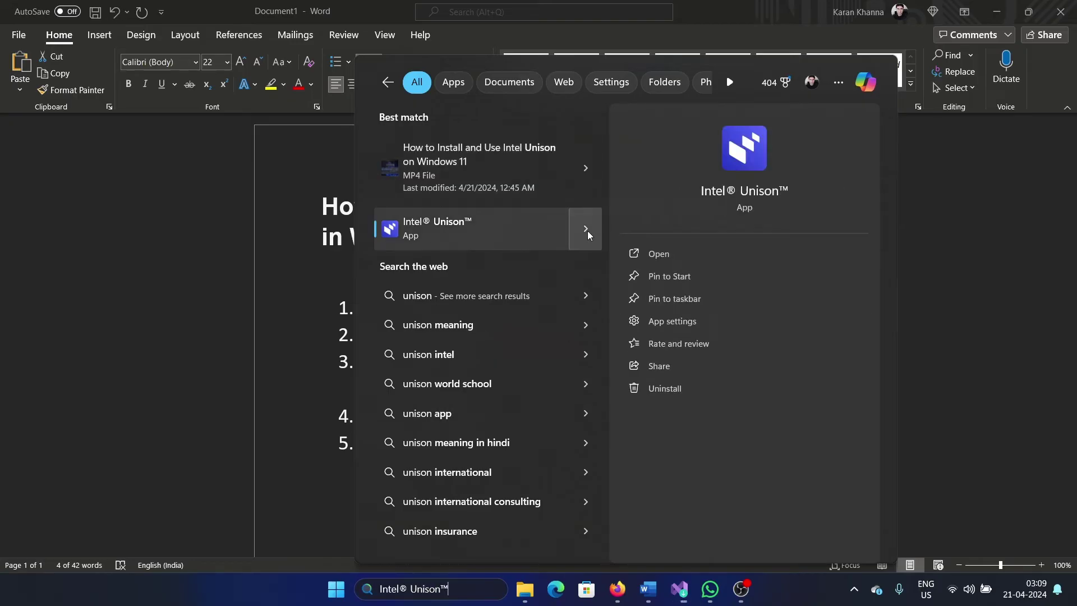
{"action": "left_click", "coordinate": [694, 335]}
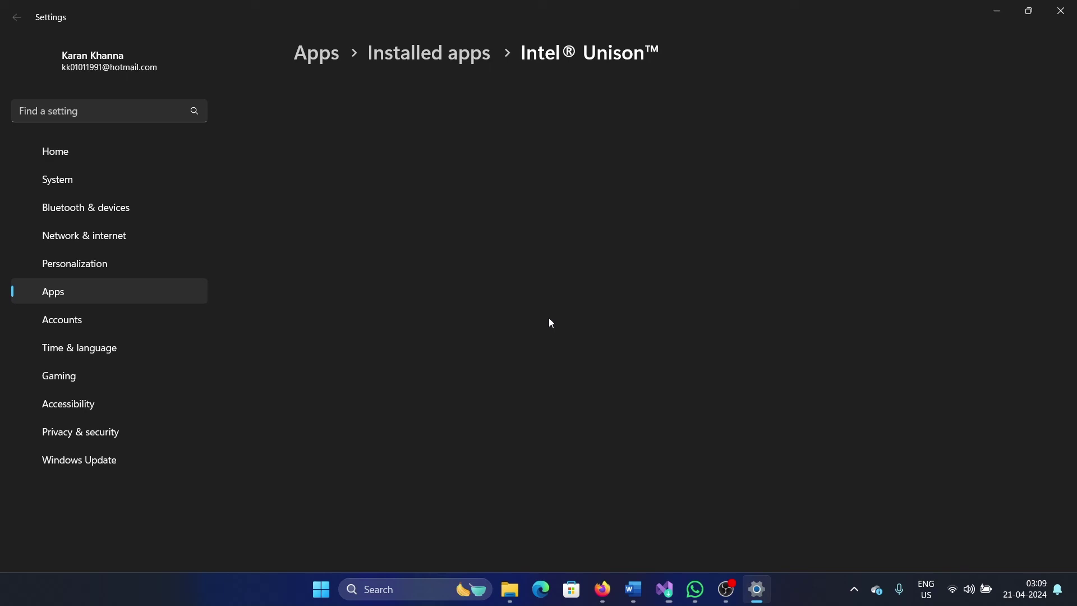
{"action": "scroll", "coordinate": [555, 333], "scroll_direction": "down", "scroll_amount": 5}
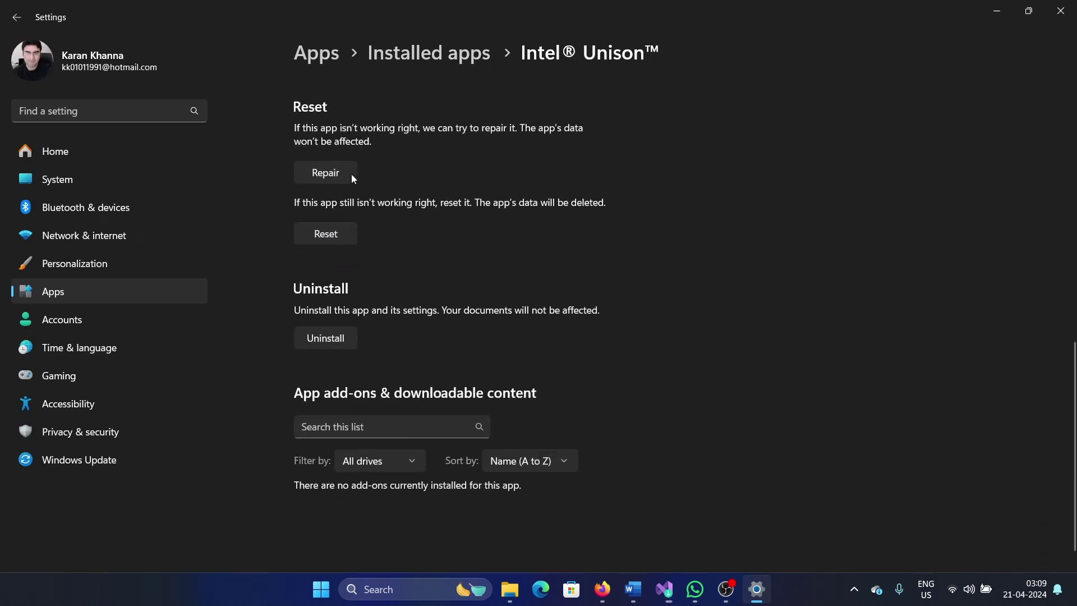
Repair Intel Unison, then reset it and confirm.
{"action": "left_click", "coordinate": [333, 174]}
{"action": "left_click", "coordinate": [342, 259]}
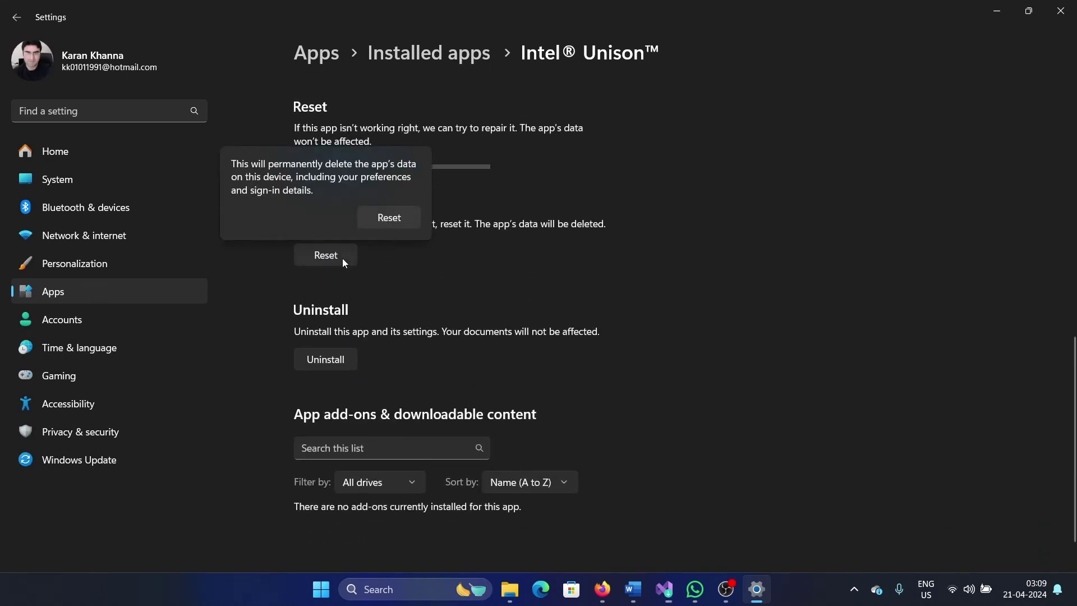
{"action": "left_click", "coordinate": [407, 220]}
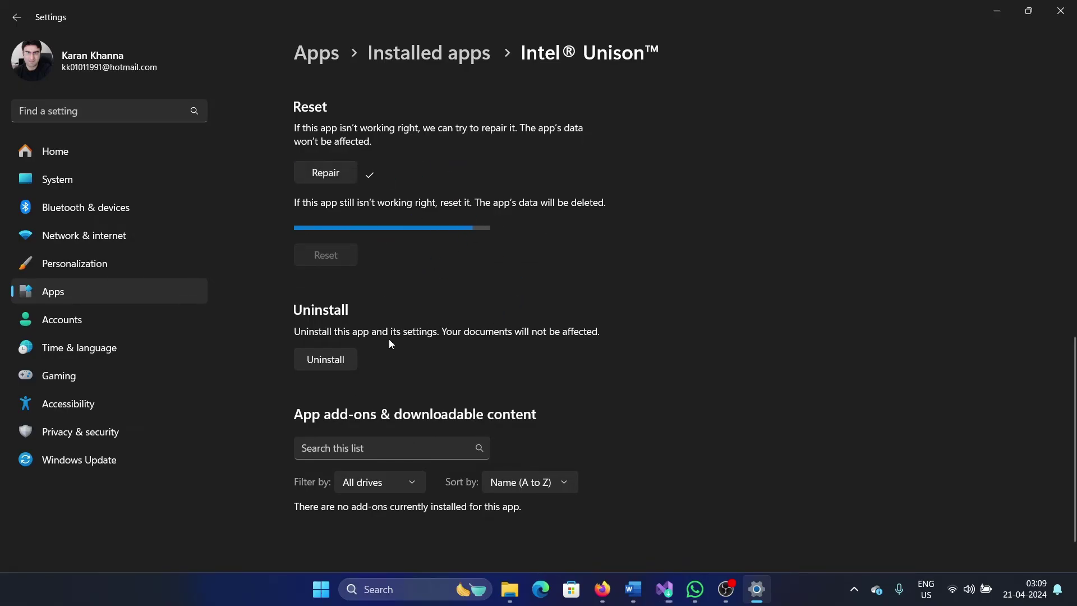
Uninstall Intel Unison with confirmation and close Settings.
{"action": "left_click", "coordinate": [333, 342]}
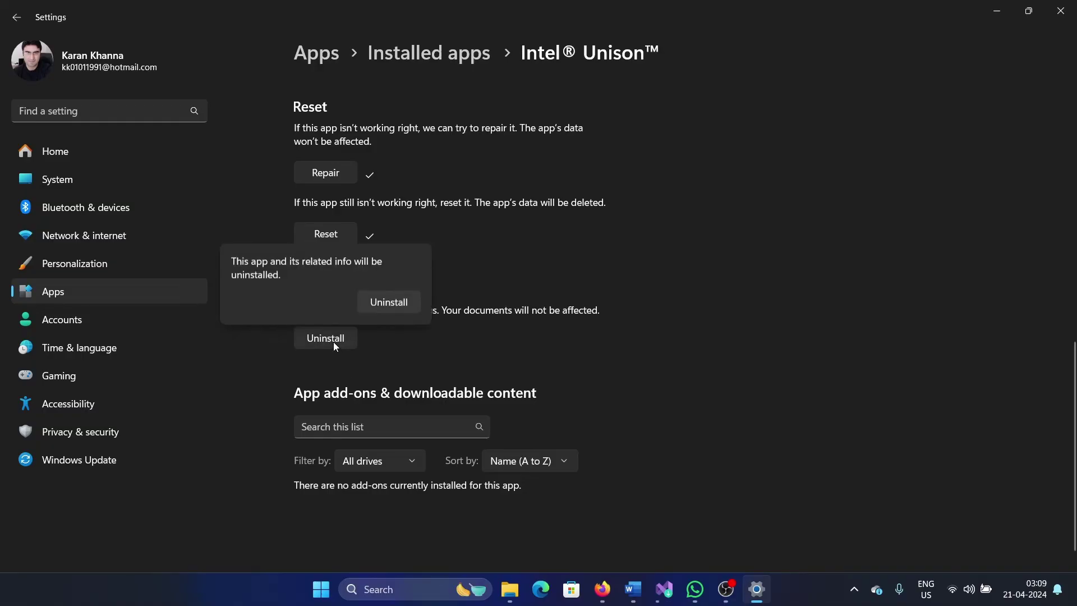
{"action": "left_click", "coordinate": [394, 308]}
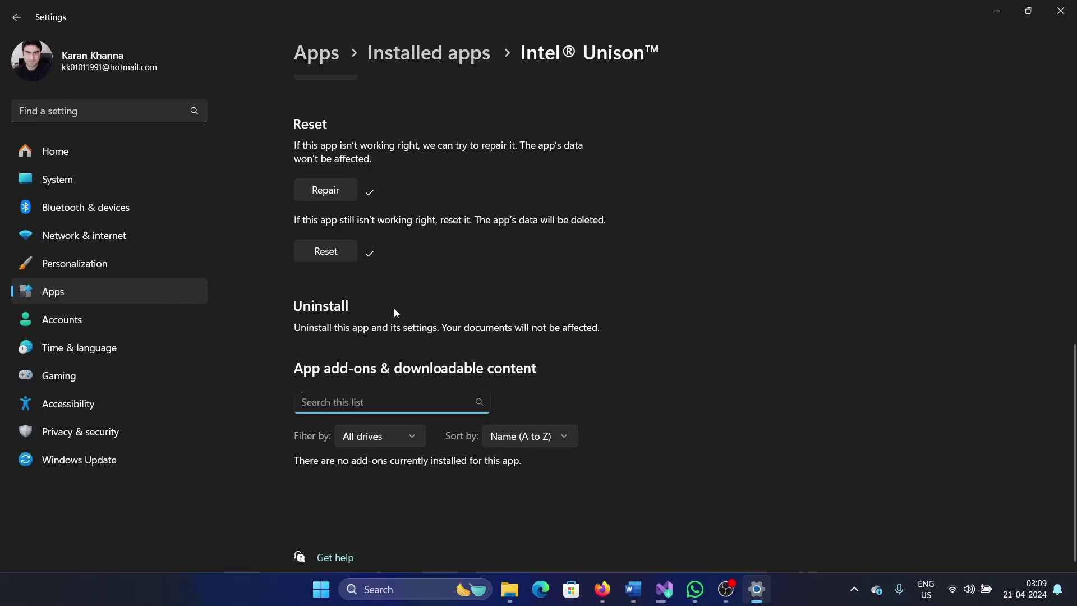
{"action": "left_click", "coordinate": [1062, 8]}
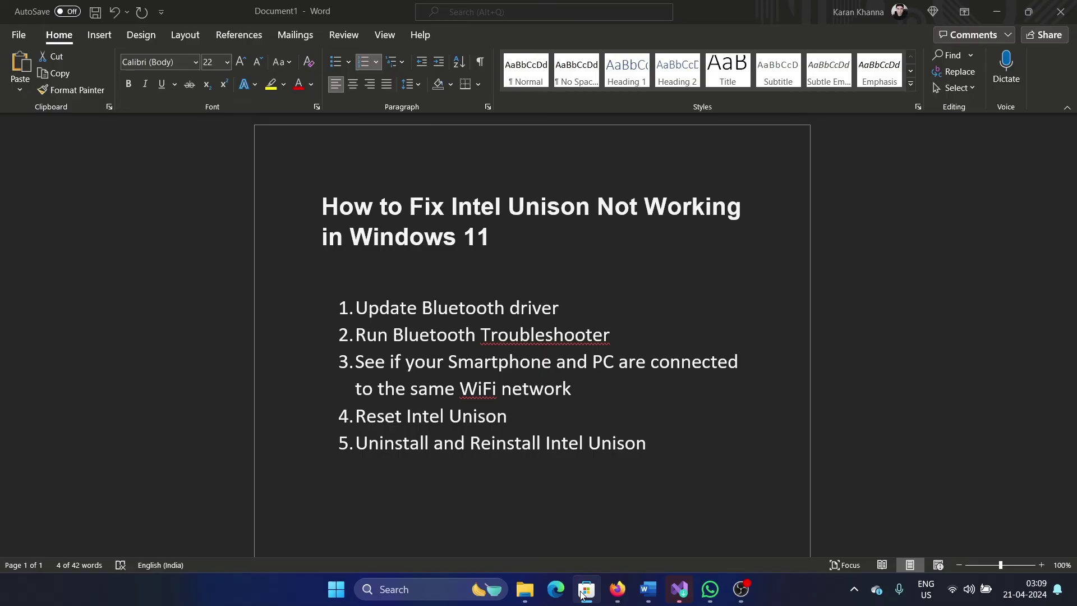
Find 'unison' in Microsoft Store, install Intel Unison, and return to Word.
{"action": "left_click", "coordinate": [583, 592]}
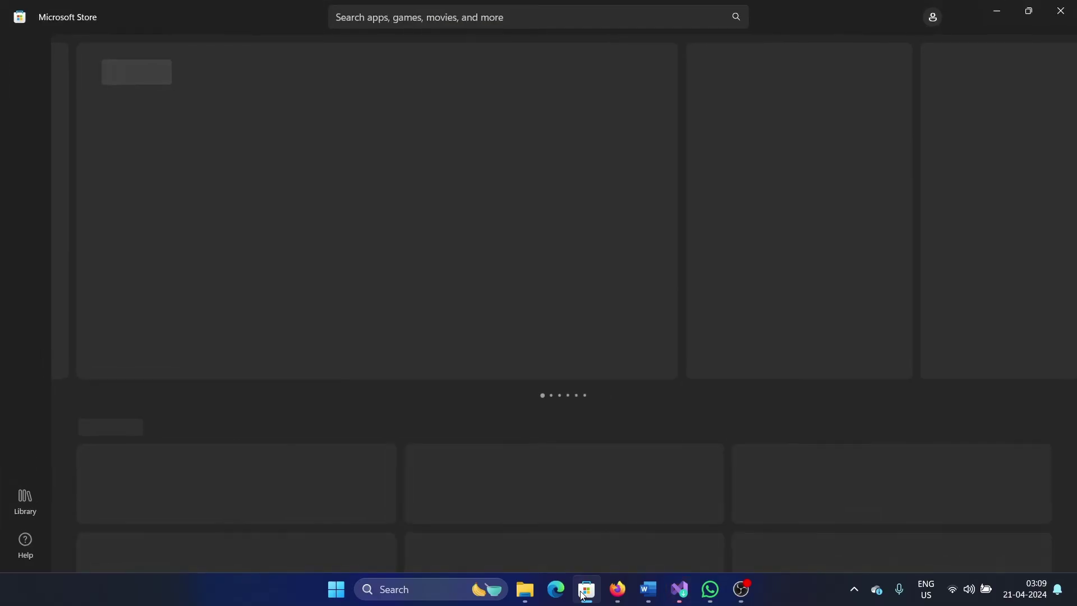
{"action": "left_click", "coordinate": [501, 17]}
{"action": "left_click", "coordinate": [493, 55]}
{"action": "type", "text": "unison"}
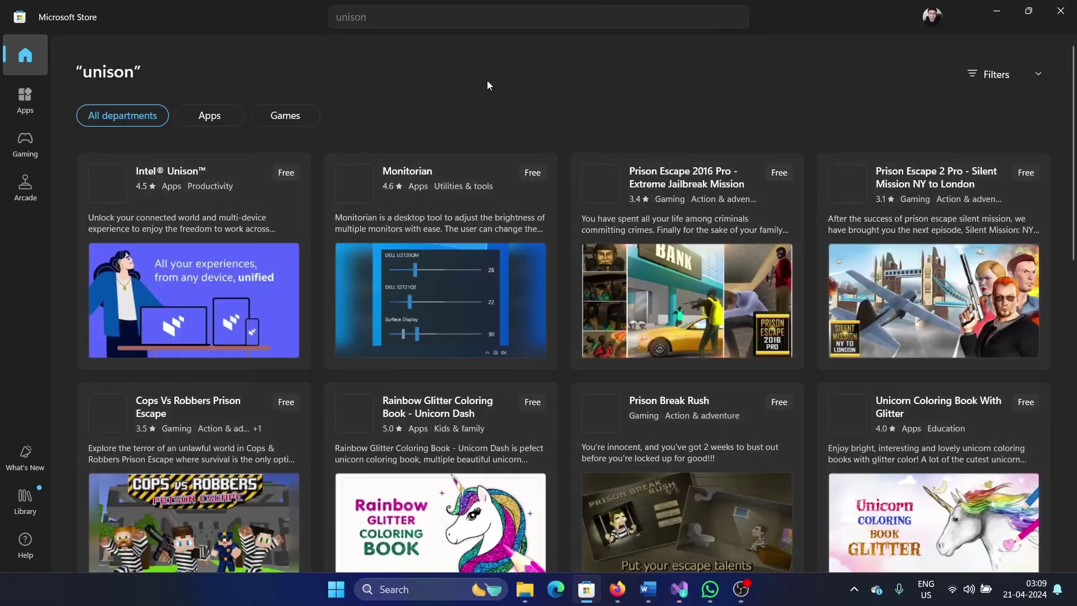
{"action": "left_click", "coordinate": [192, 207]}
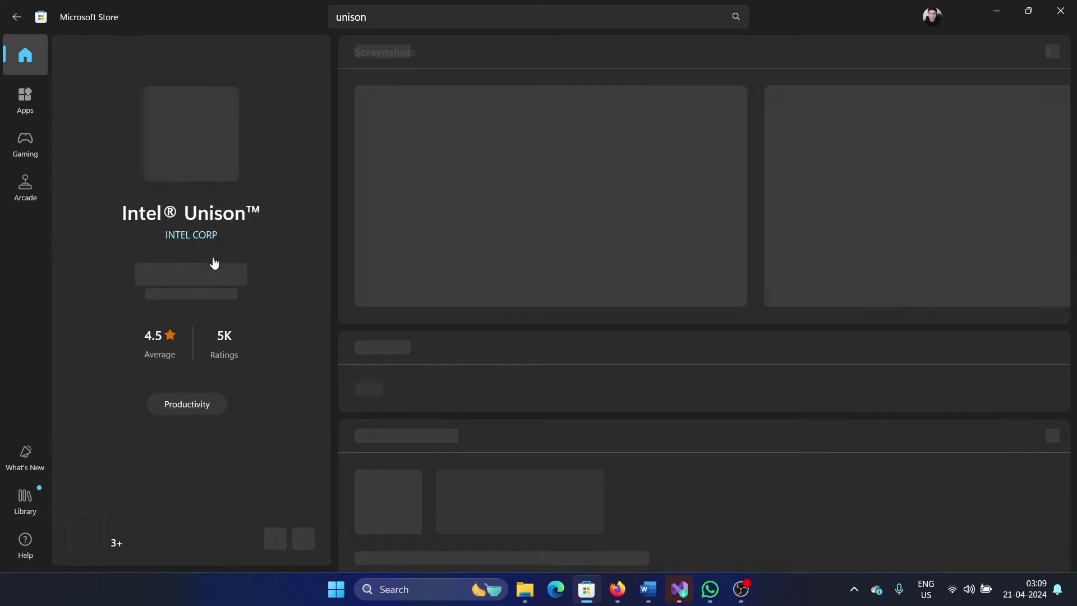
{"action": "left_click", "coordinate": [205, 284]}
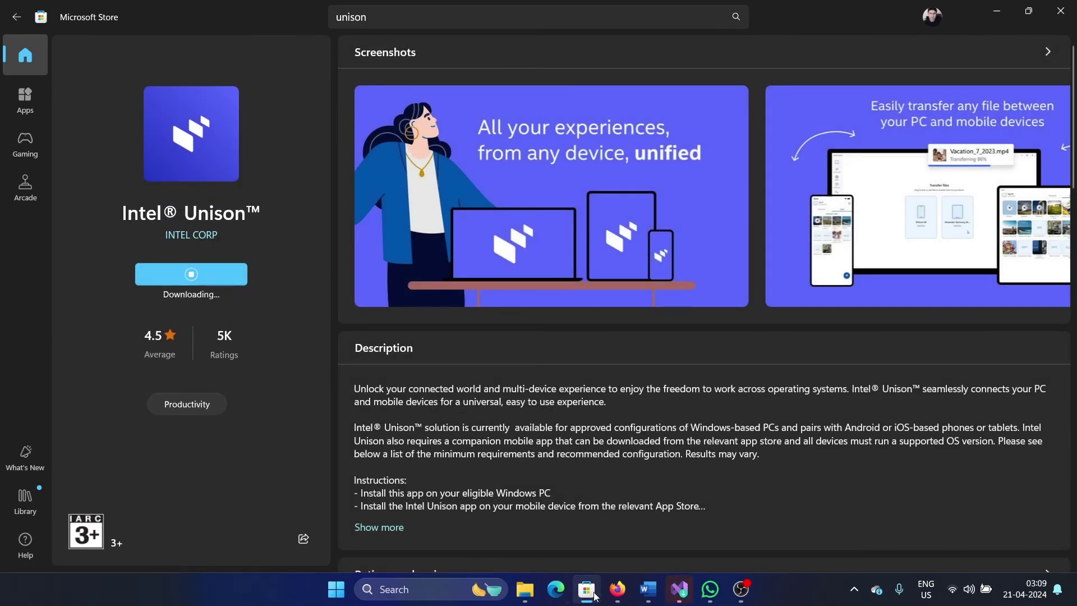
{"action": "left_click", "coordinate": [647, 590]}
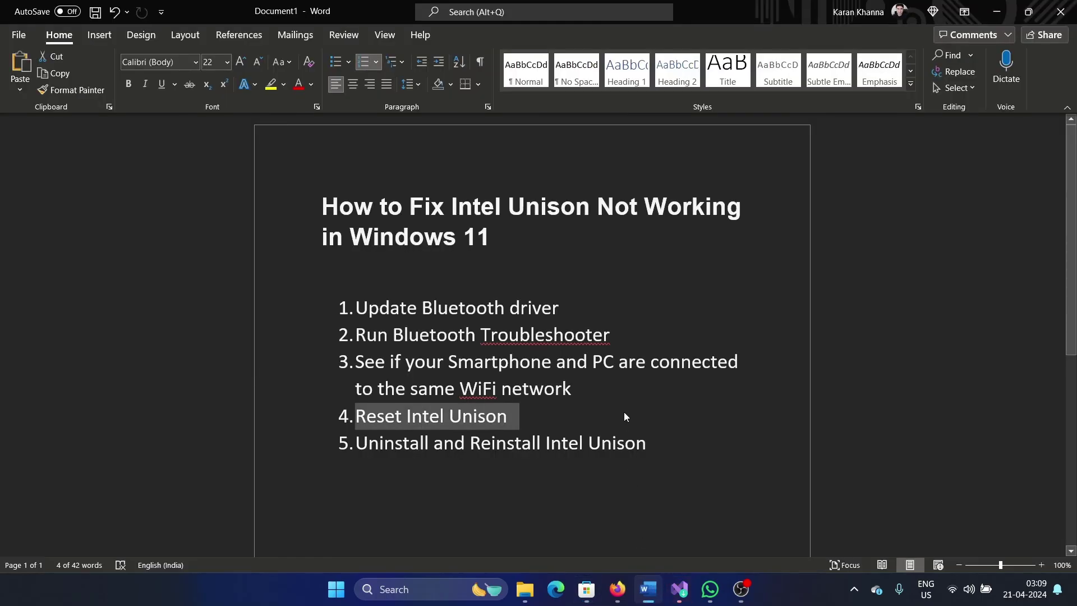